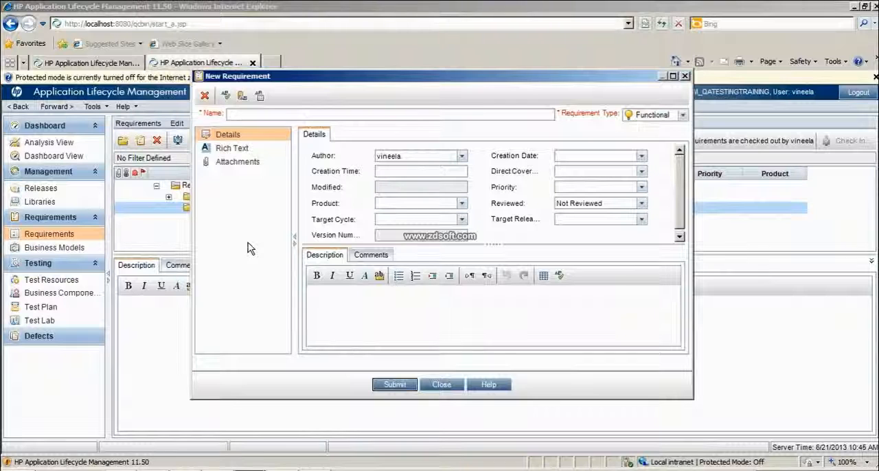
Name the new requirement "actiTime Login Screen"
type("Log")
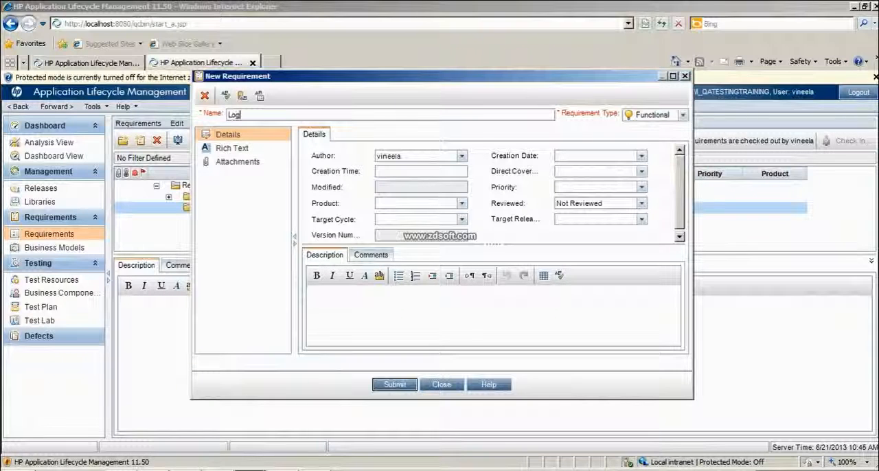
type("in Scr")
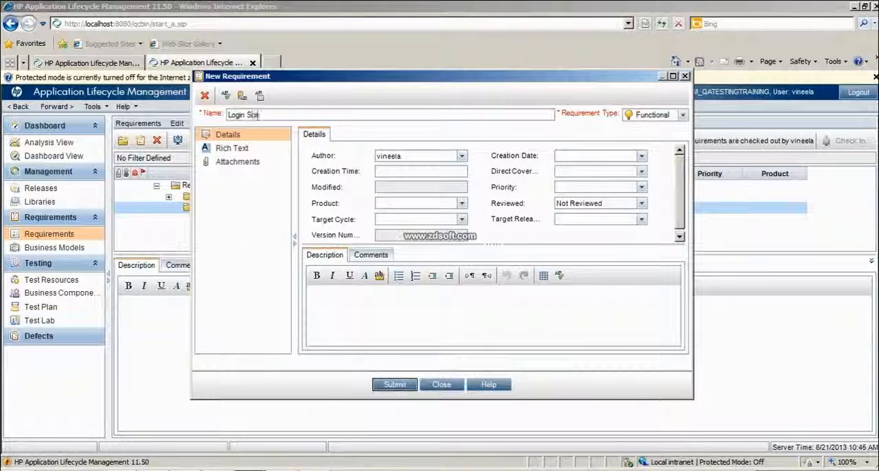
type("een")
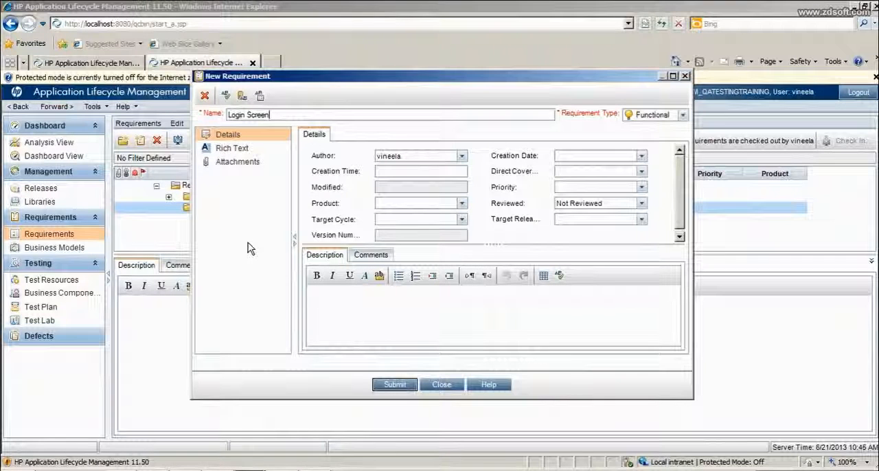
key("Home")
type("acti")
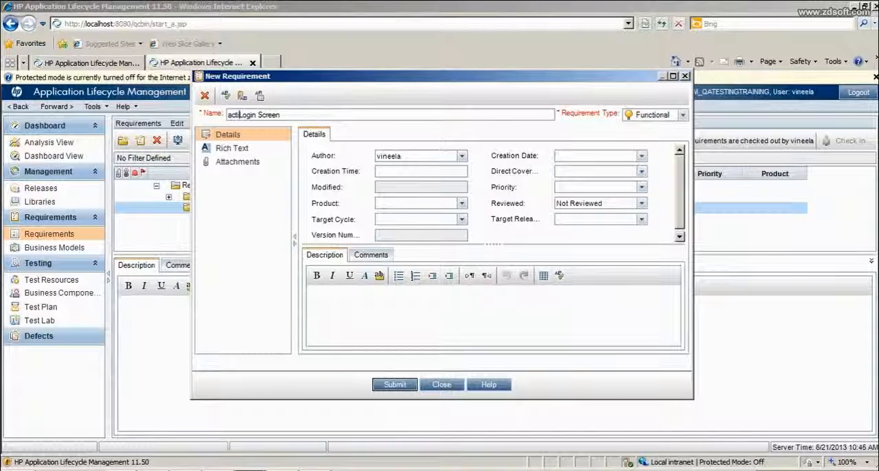
type("Time")
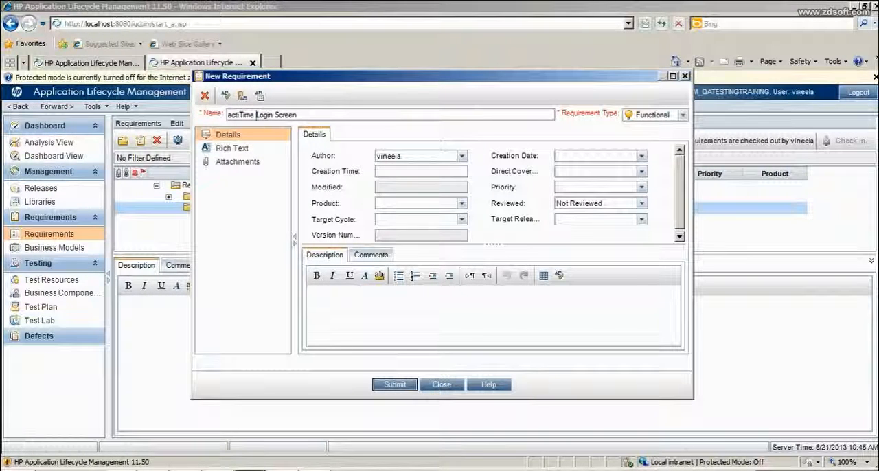
Copy the requirement's name into its description and append "requirements:" to it
key("ctrl+a")
key("ctrl+c")
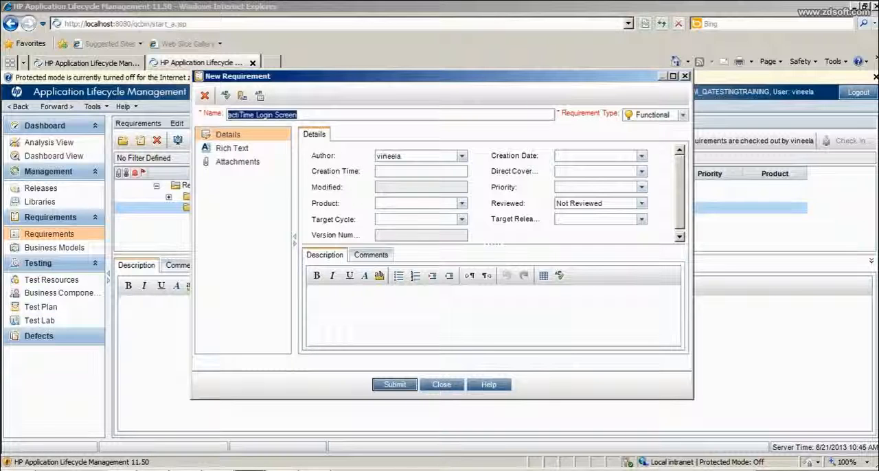
left_click(366, 322)
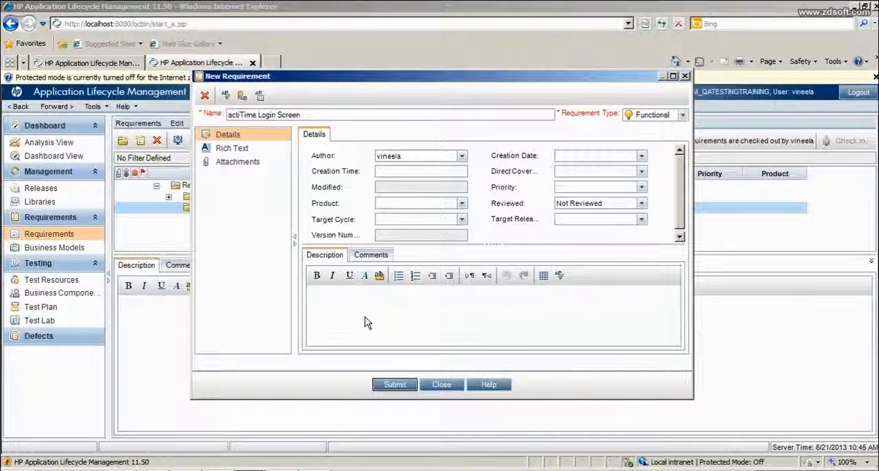
key("ctrl+v")
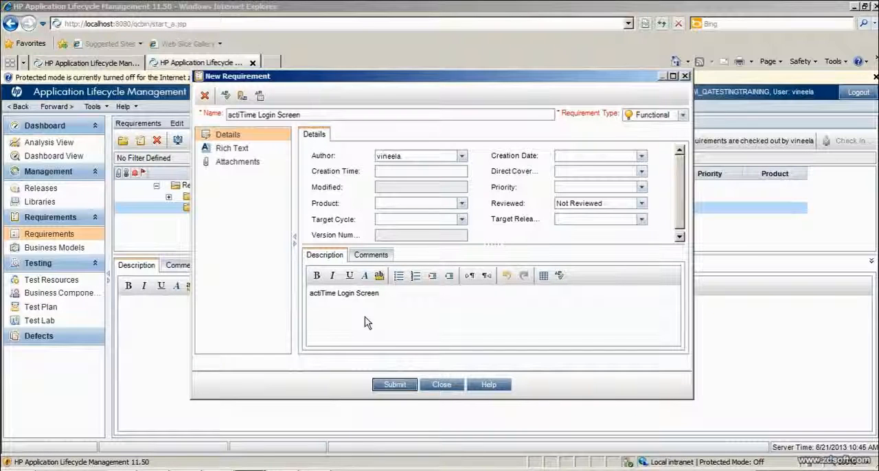
type("requiremn")
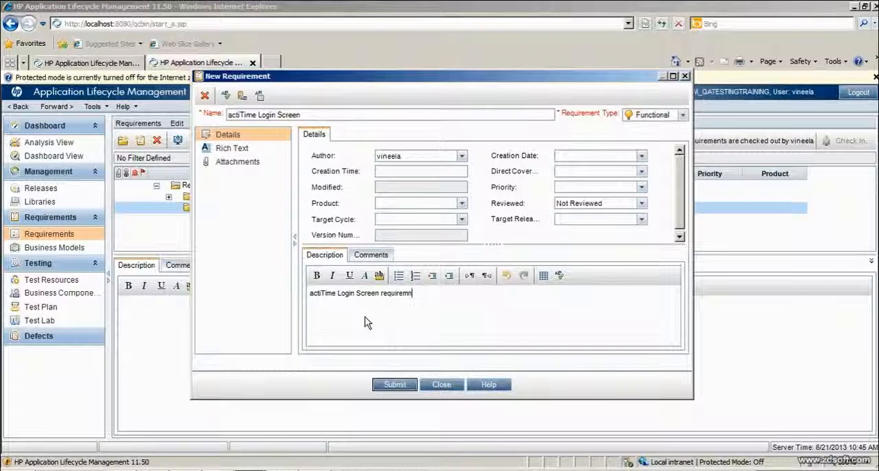
key("BackSpace")
type("ent")
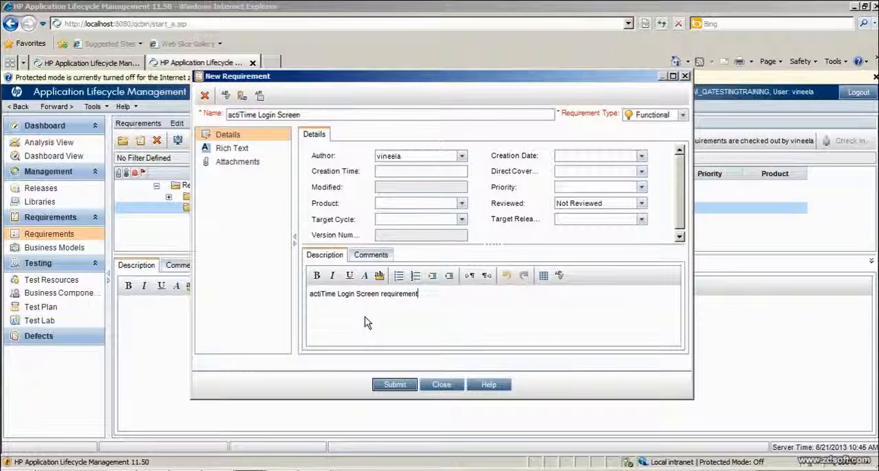
type("s: ")
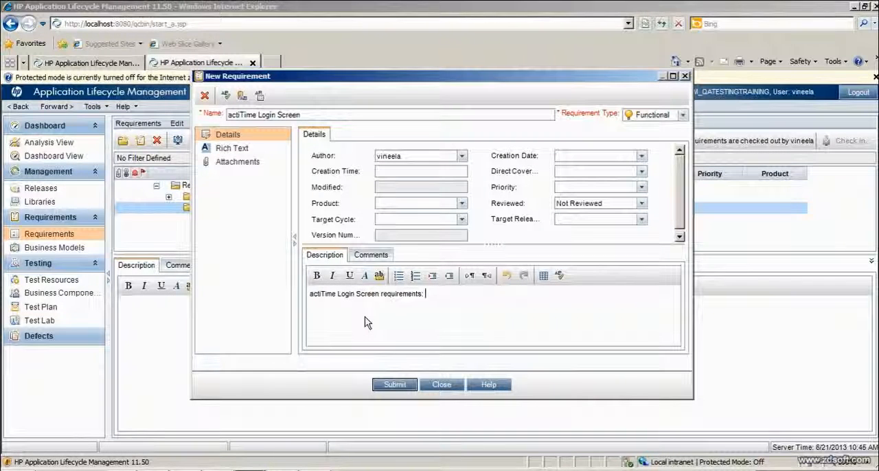
type("User name ")
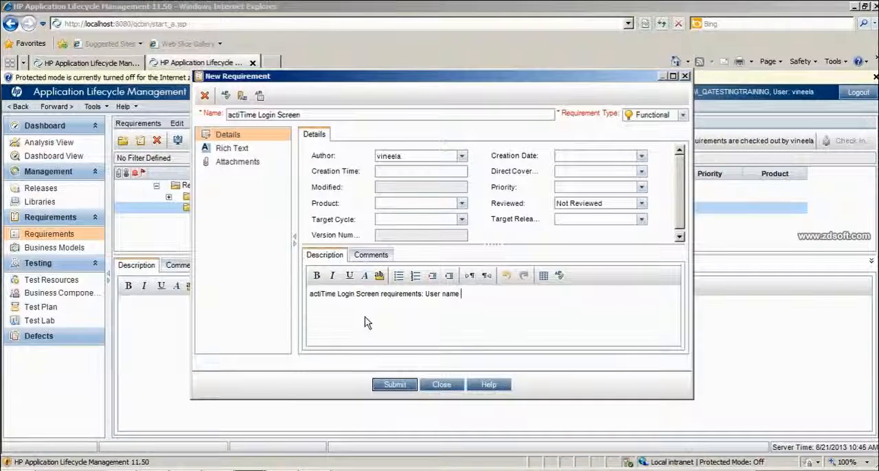
type("field.")
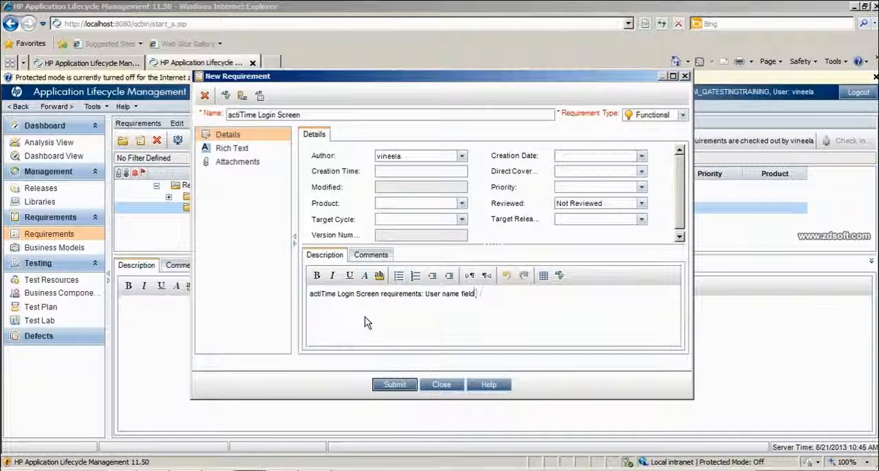
type(" passowr")
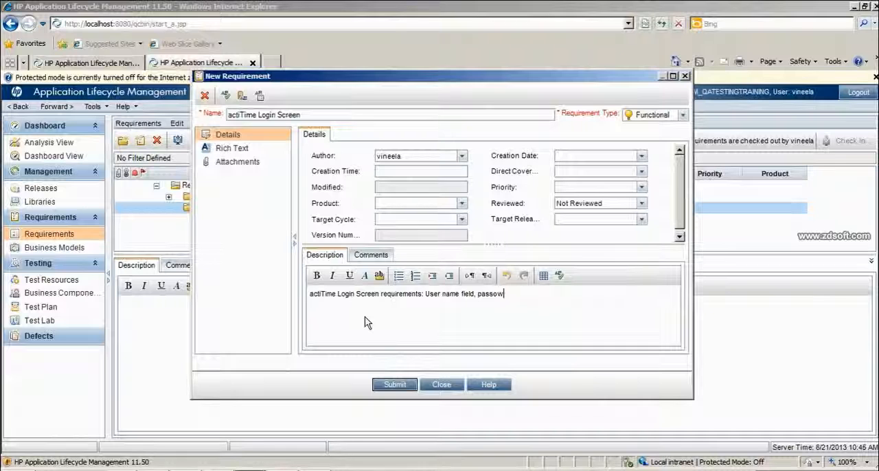
Complete the description with the text "User name field, password field and login button."
key("BackSpace")
key("BackSpace")
type("word ")
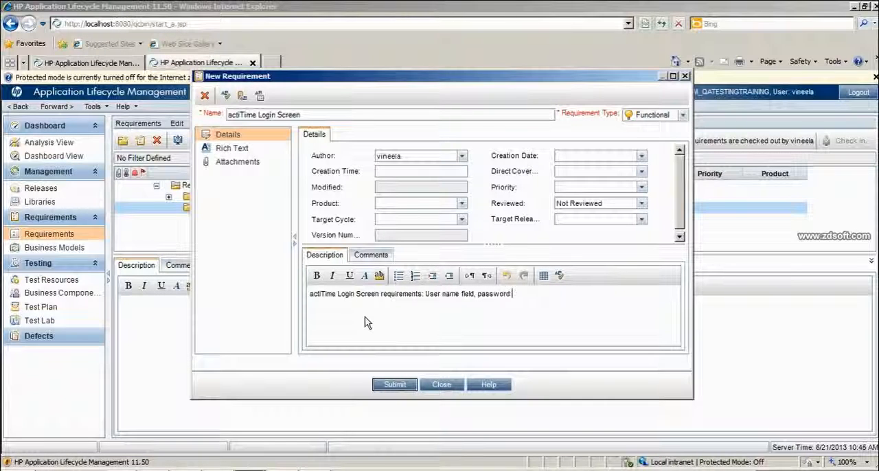
type("field a")
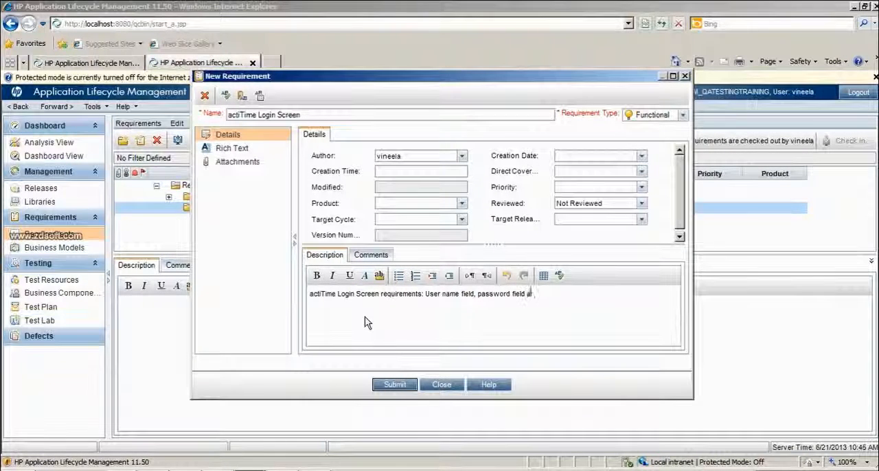
type("nd lo")
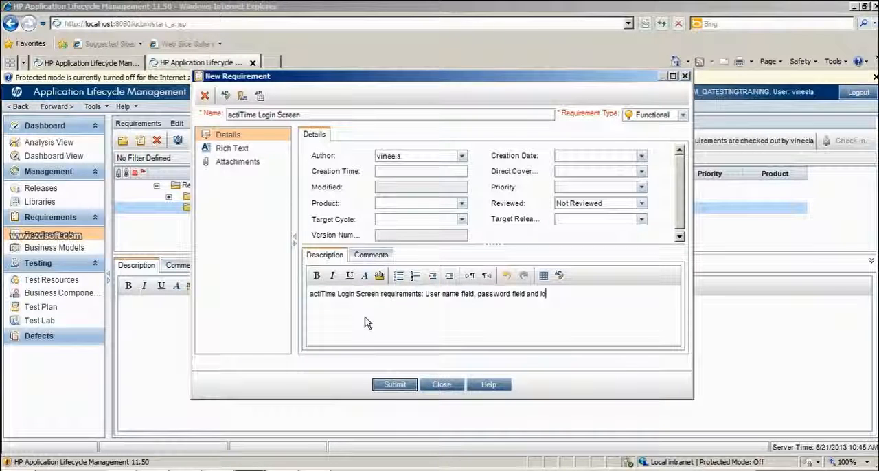
type("gin butto")
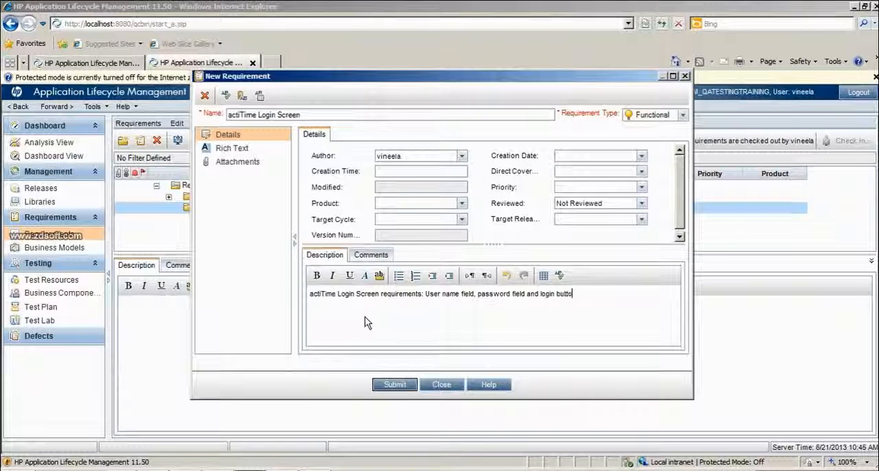
type("n.")
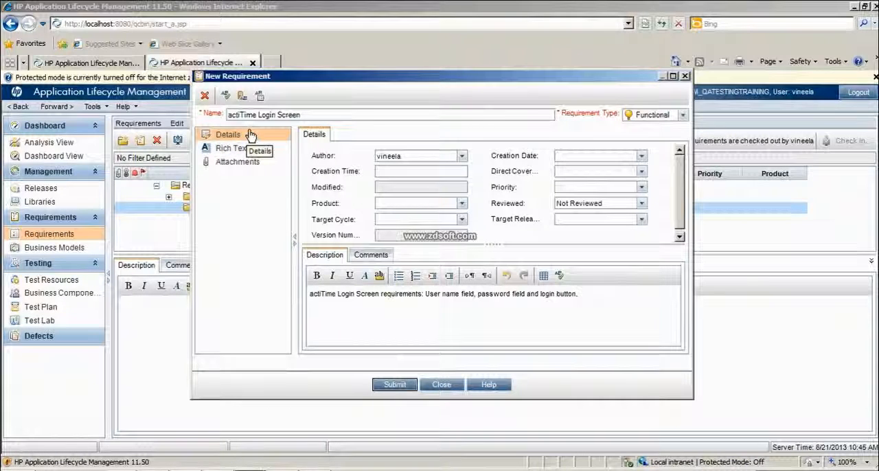
Switch the requirement type to Folder and set it back to Functional
left_click(652, 115)
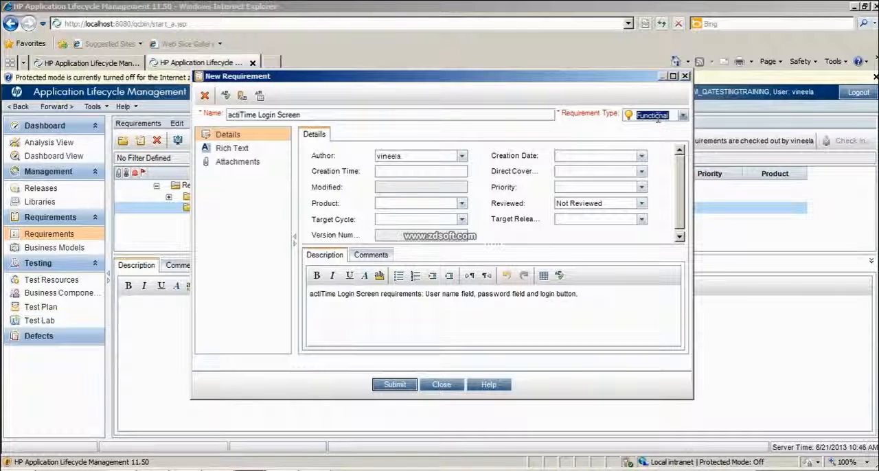
left_click(682, 115)
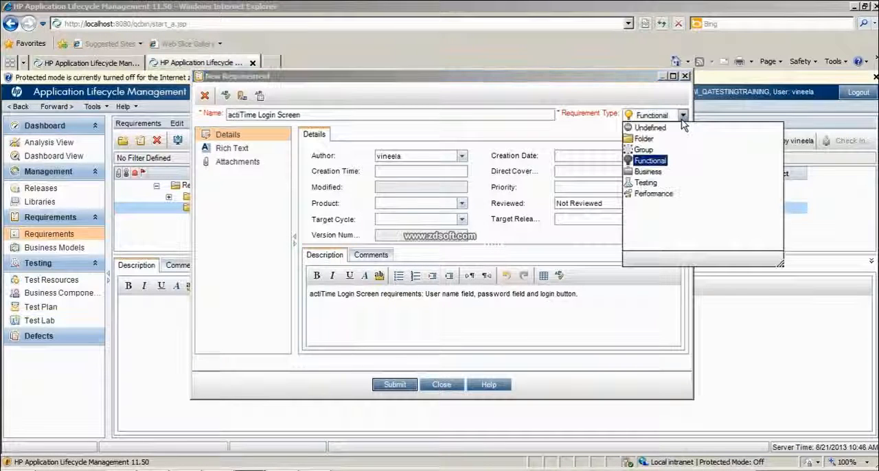
left_click(643, 165)
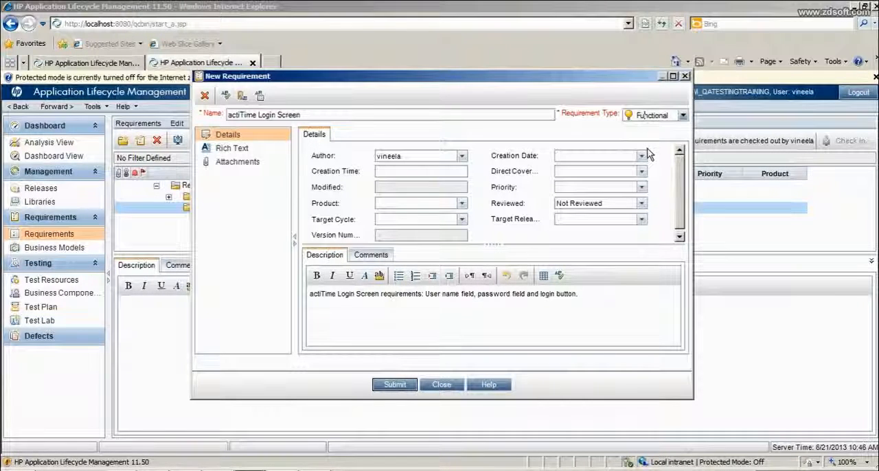
left_click(682, 116)
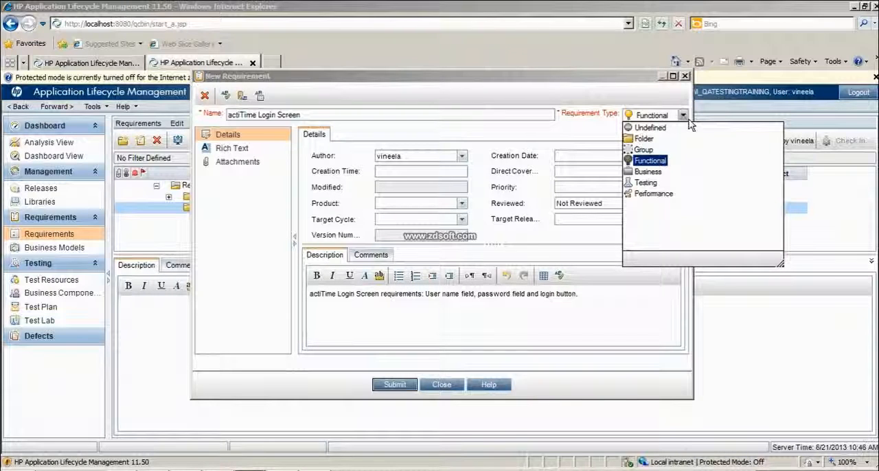
left_click(644, 140)
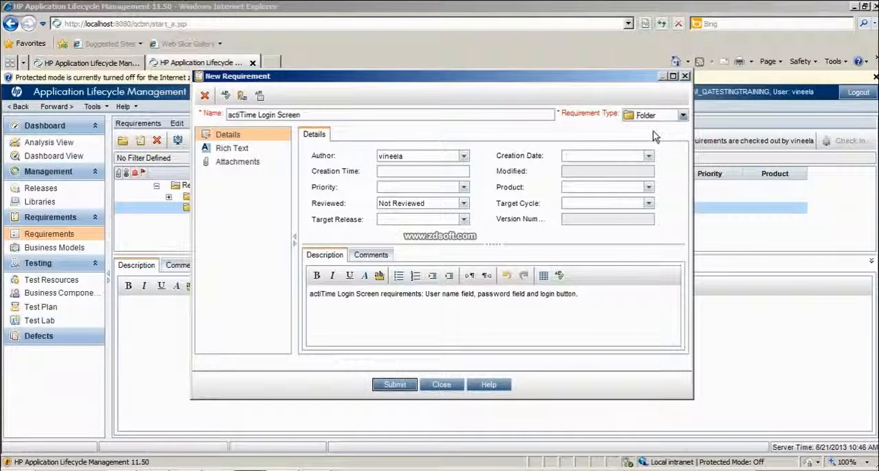
left_click(683, 116)
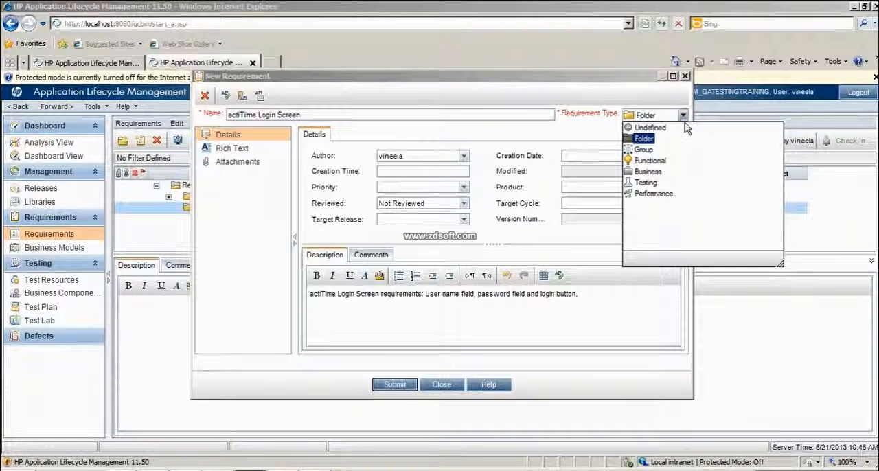
left_click(645, 161)
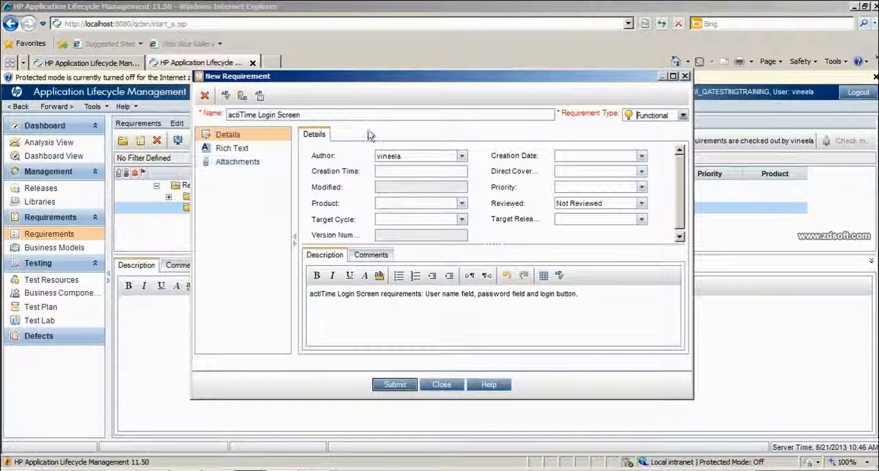
Open the list of users available as the requirement's author and search it for "qa"
double_click(398, 157)
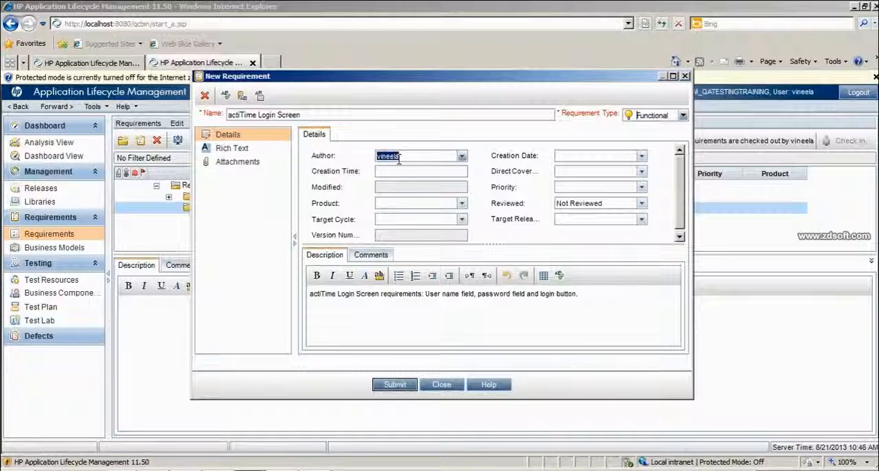
left_click(461, 157)
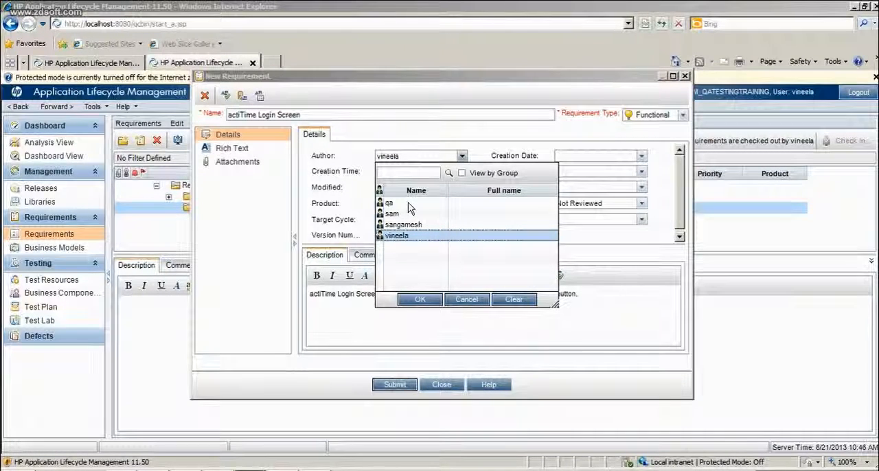
left_click(420, 171)
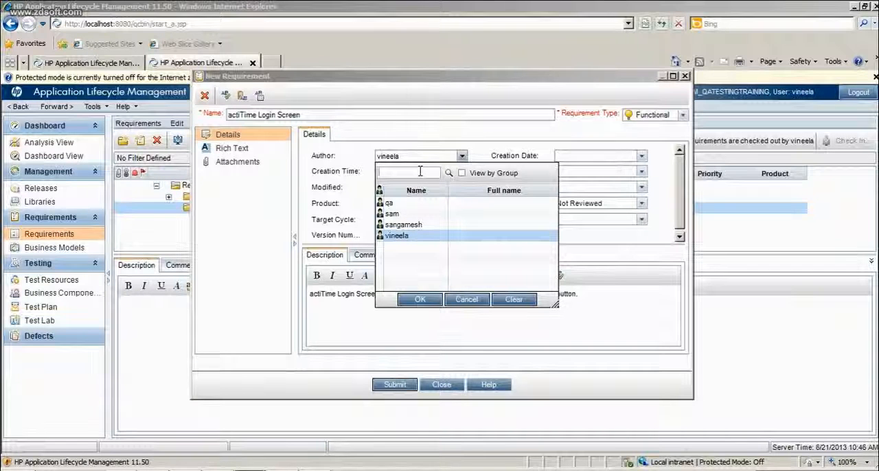
type("qa")
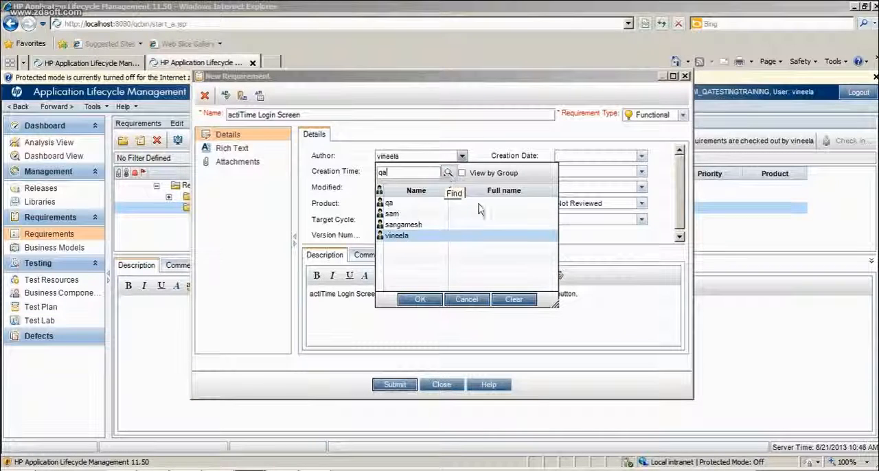
left_click(448, 174)
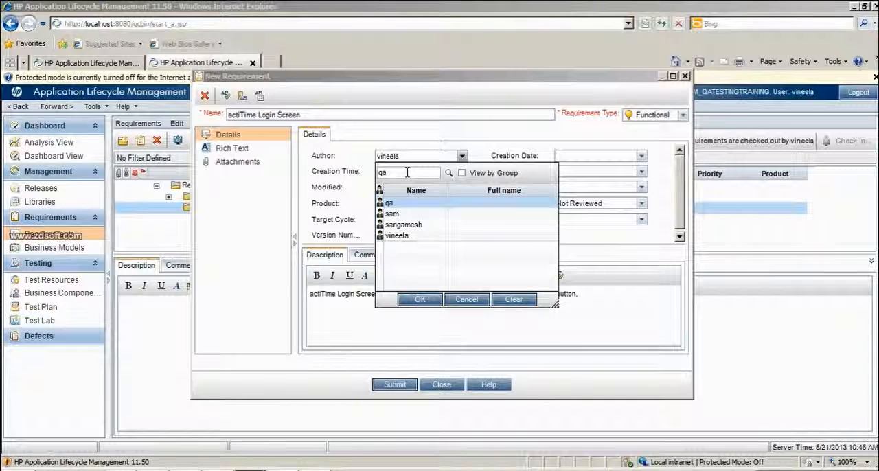
Search the author list for "a" and then "sa", and assign the user matching "sa" as the requirement's author
key("BackSpace")
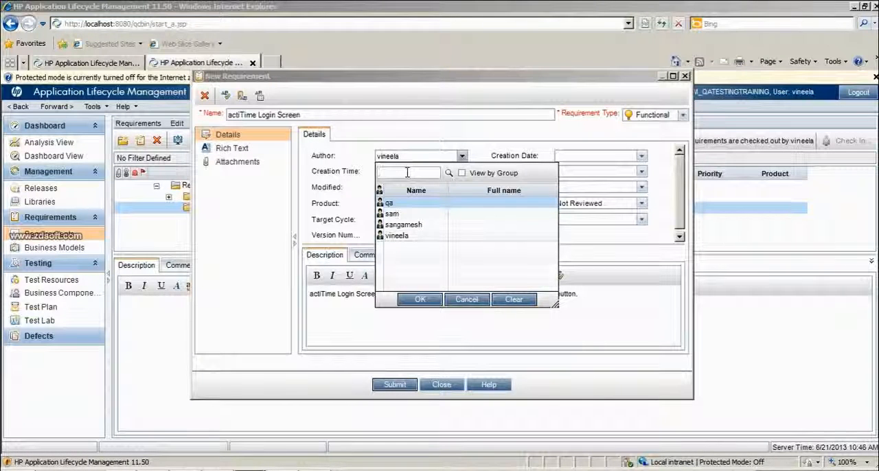
type("a")
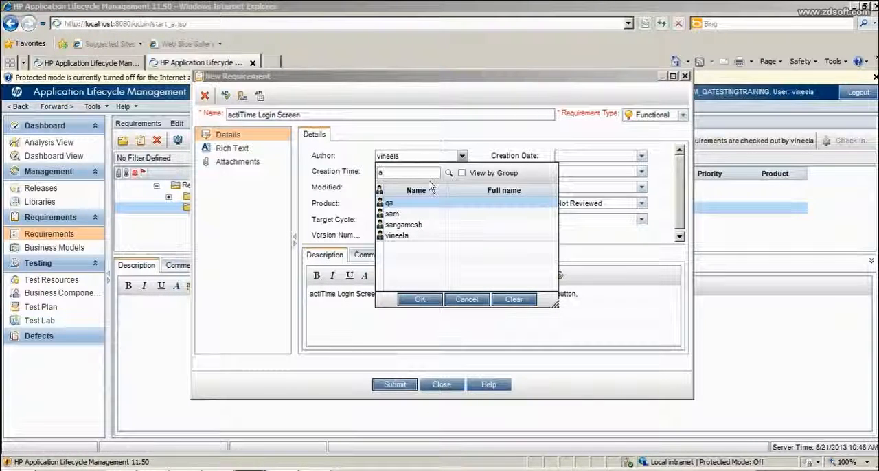
left_click(449, 173)
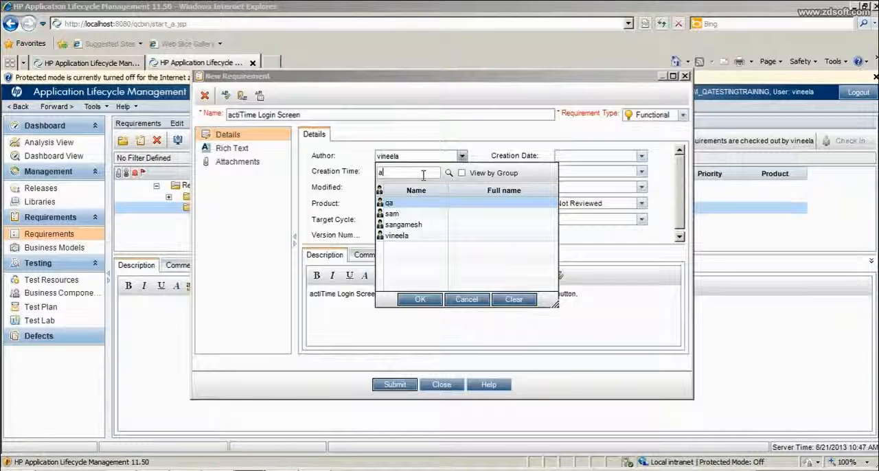
key("BackSpace")
type("sa")
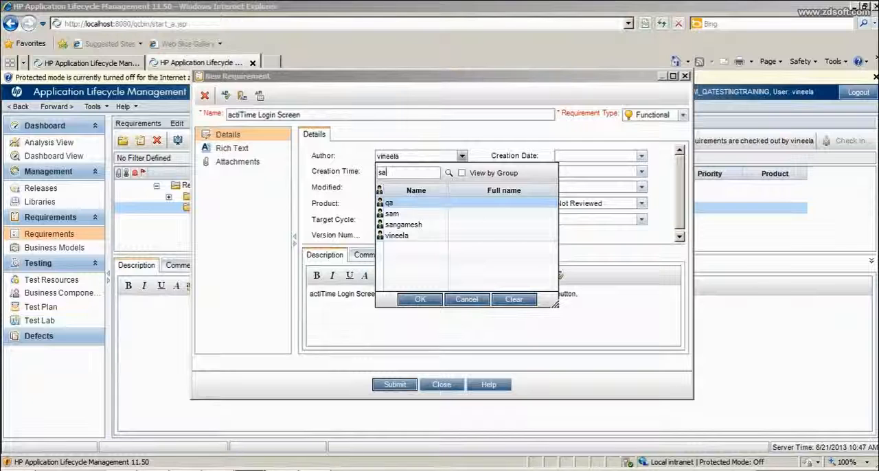
left_click(449, 173)
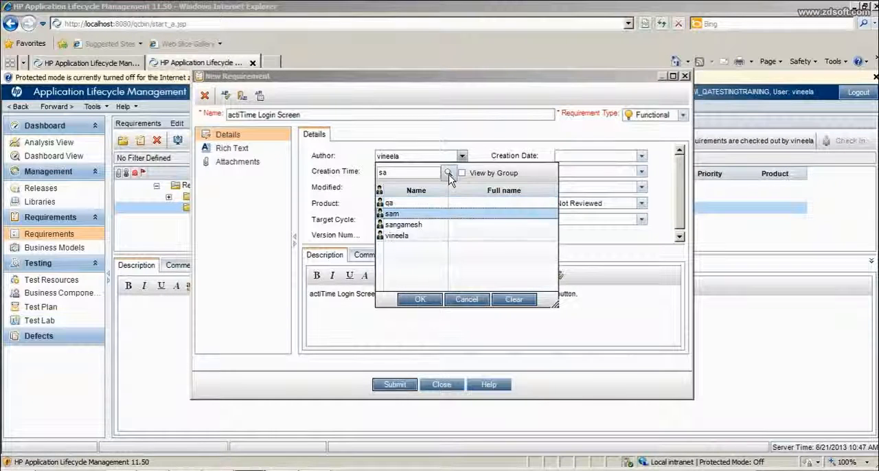
left_click(421, 301)
left_click(424, 300)
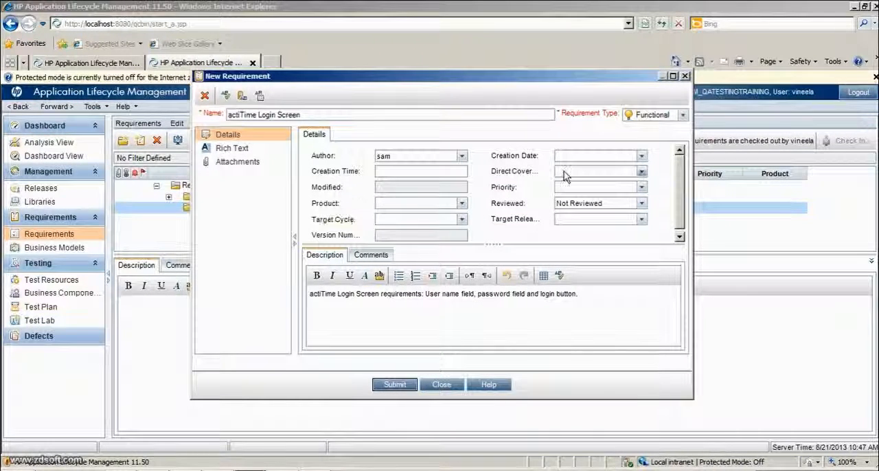
Set the requirement's creation date to 6/21/2013 and its direct cover status to Not Covered
left_click(641, 157)
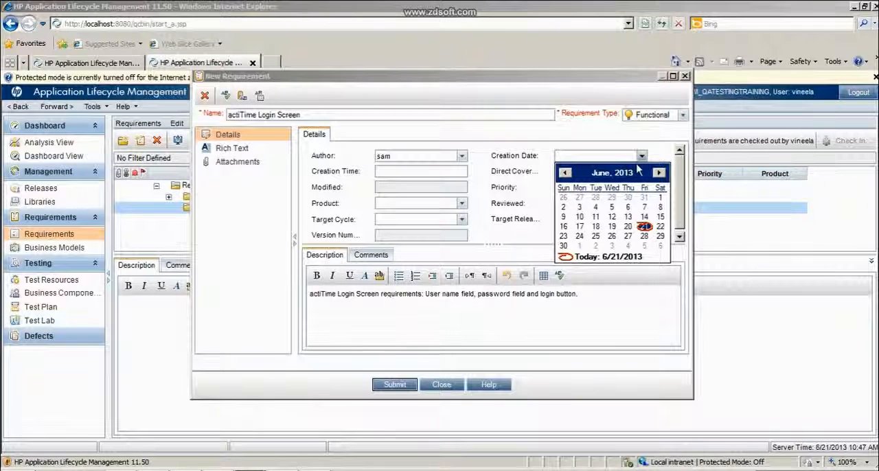
left_click(643, 227)
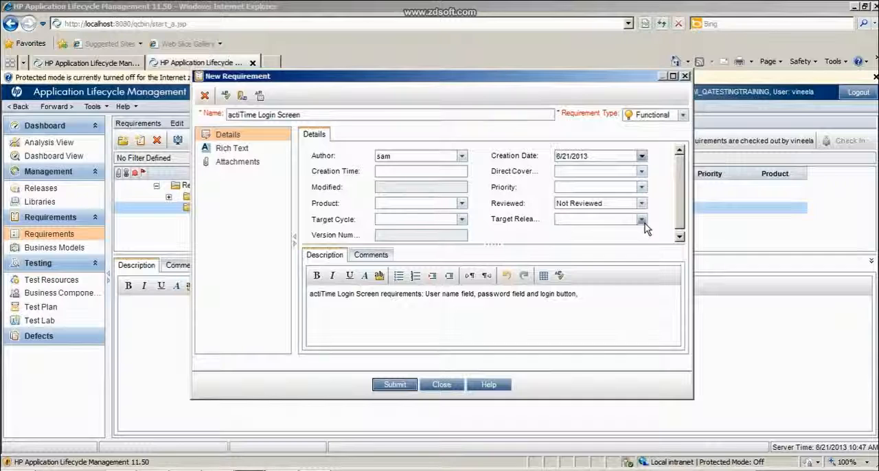
left_click(443, 170)
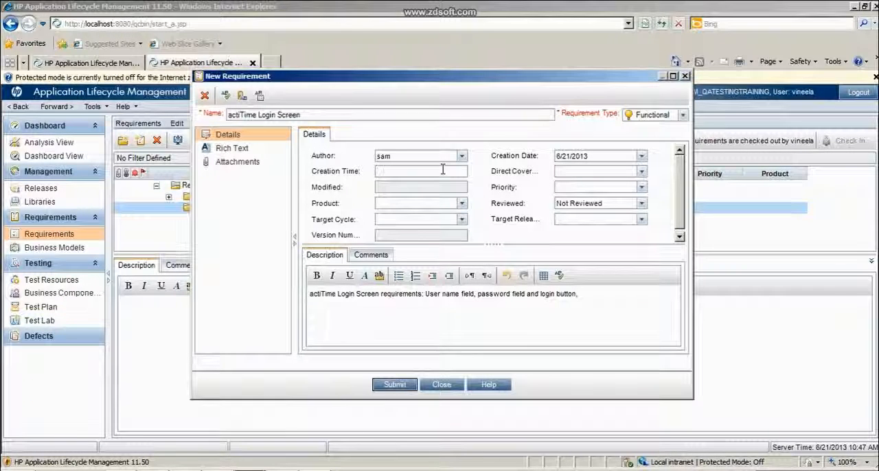
left_click(589, 172)
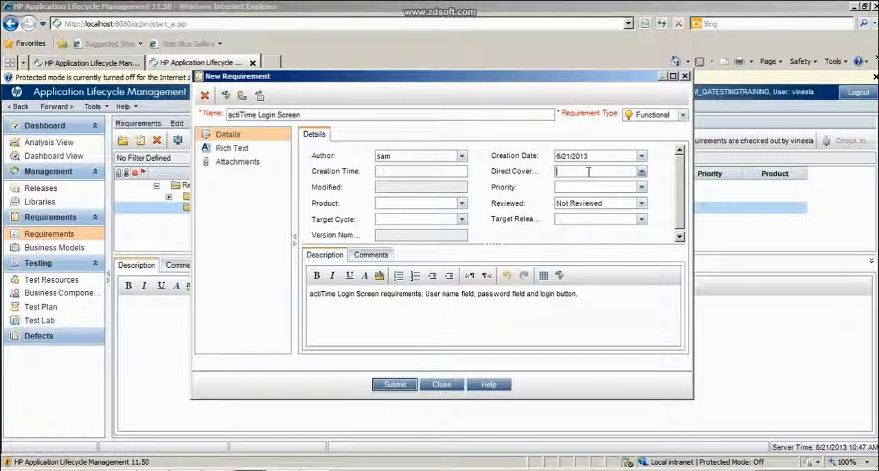
left_click(641, 172)
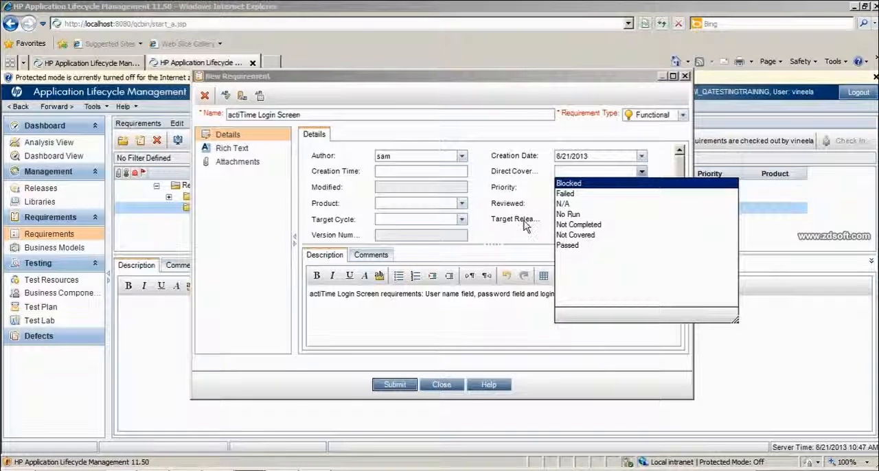
left_click(577, 235)
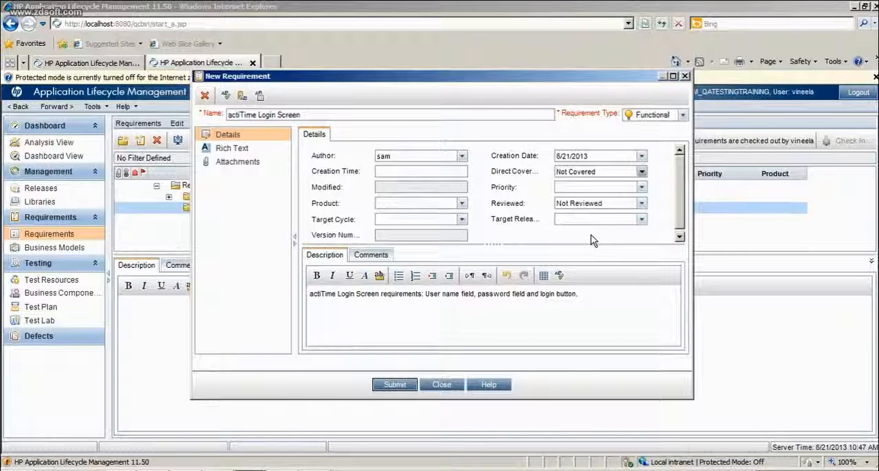
Set the requirement's review status to Reviewed
left_click(625, 202)
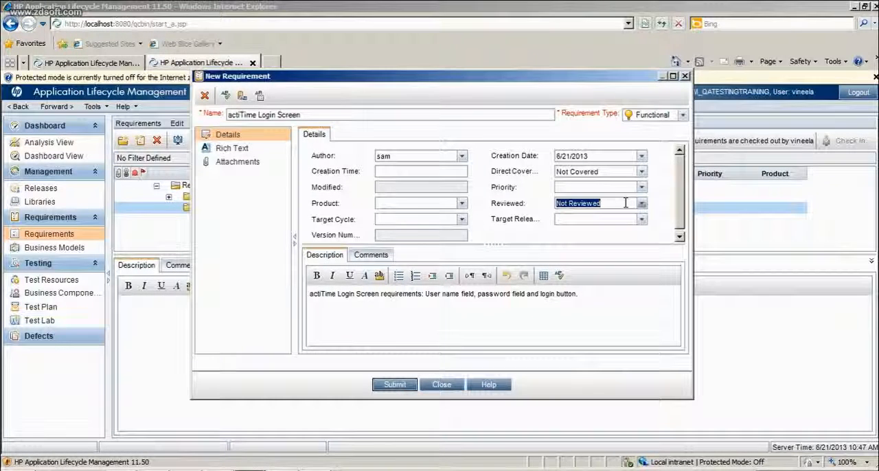
left_click(641, 203)
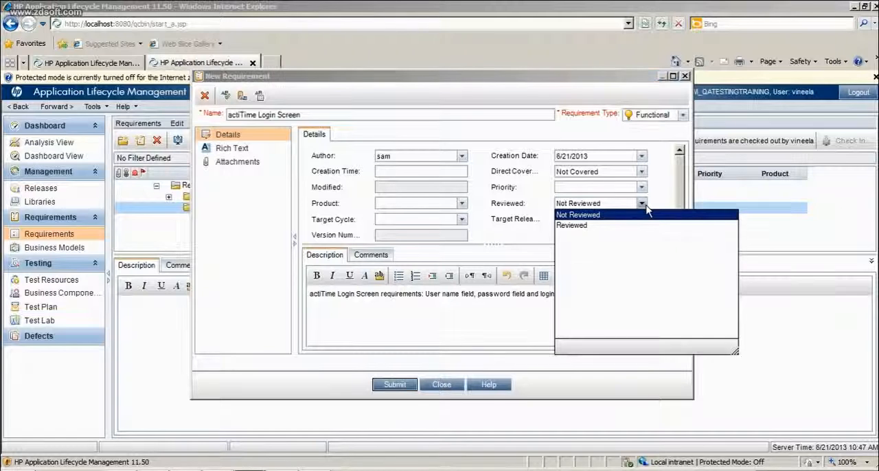
left_click(574, 226)
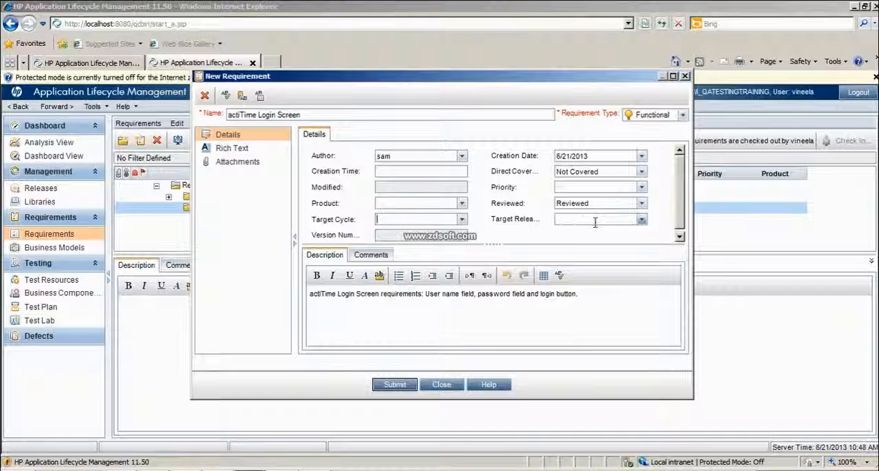
Assign Cycle 1 of release R11 in the actiTime release folder as the requirement's target cycle
left_click(464, 221)
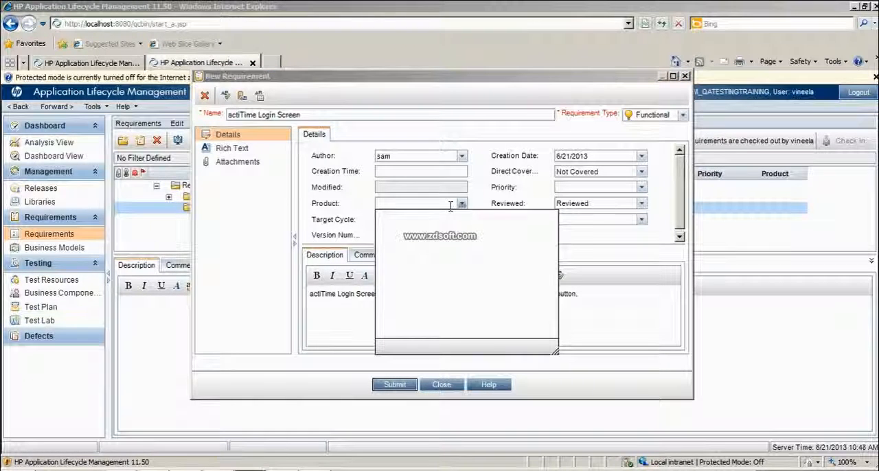
left_click(315, 206)
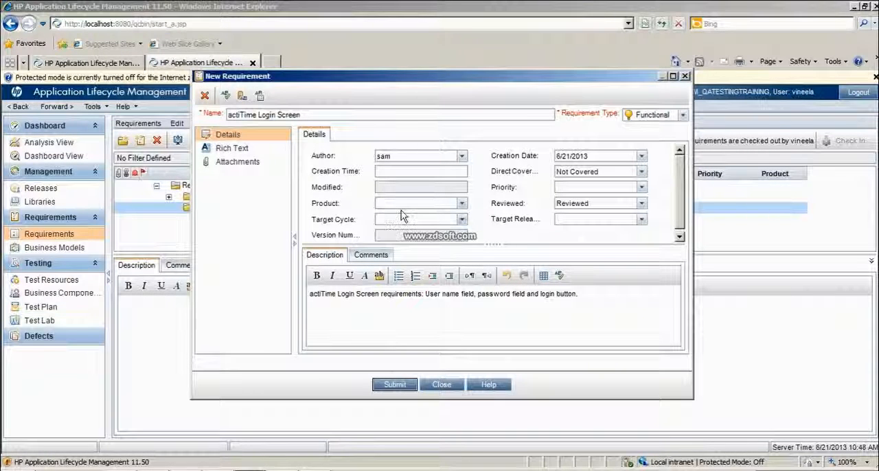
left_click(462, 220)
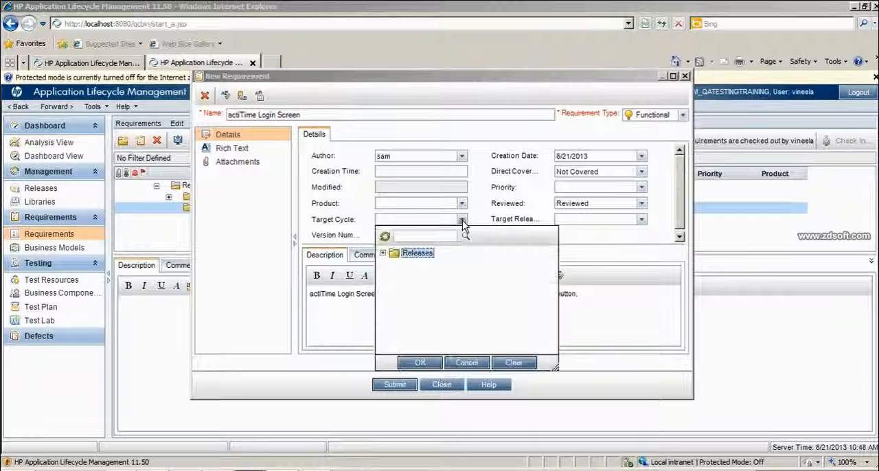
left_click(382, 253)
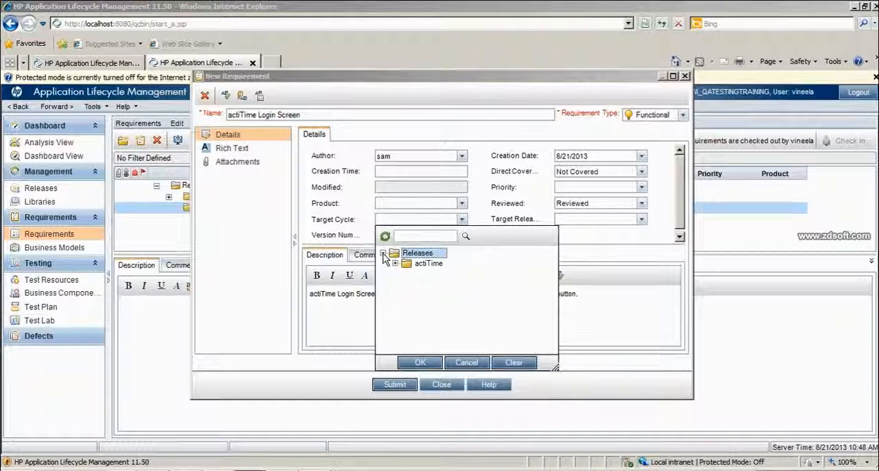
left_click(395, 264)
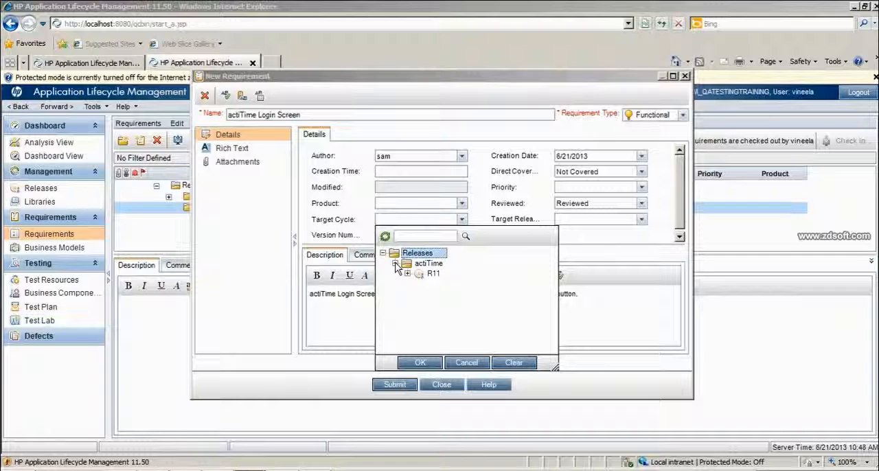
left_click(408, 274)
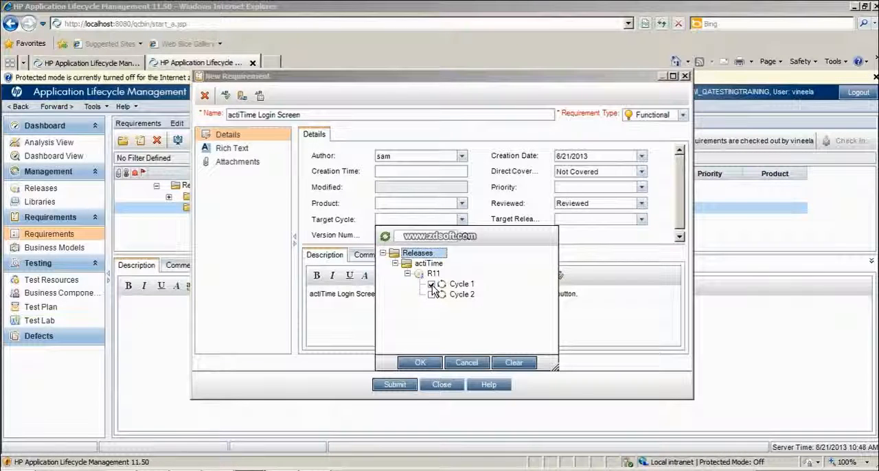
left_click(419, 363)
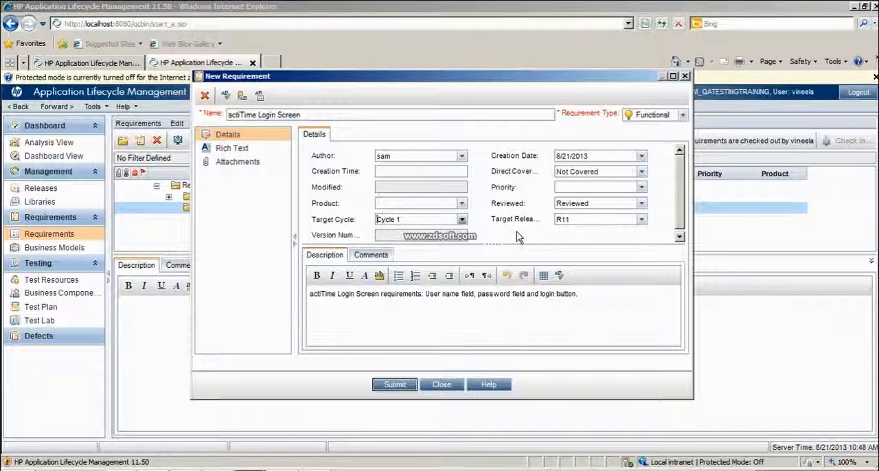
View the requirement's Rich Text and Attachments pages, submit the requirement and dismiss the blank form for another one
left_click(680, 239)
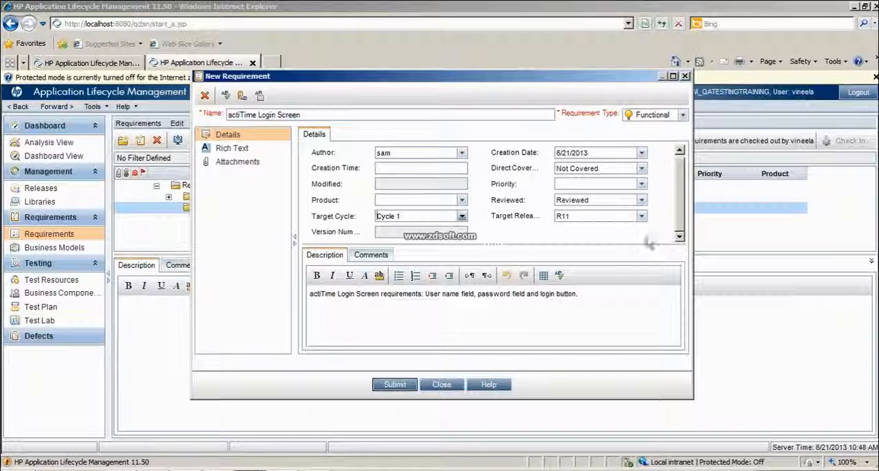
left_click(242, 149)
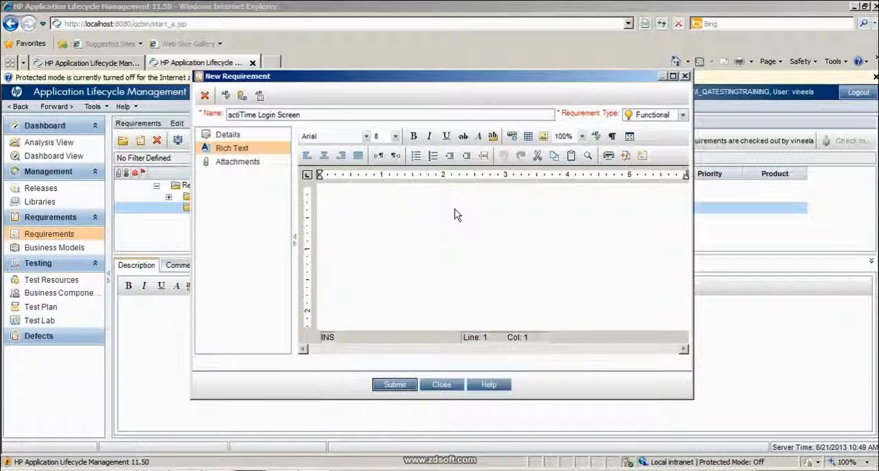
left_click(264, 169)
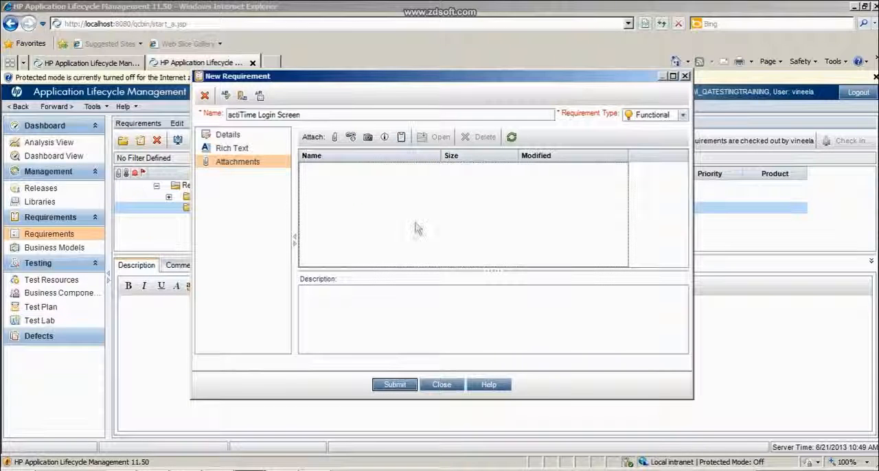
left_click(395, 384)
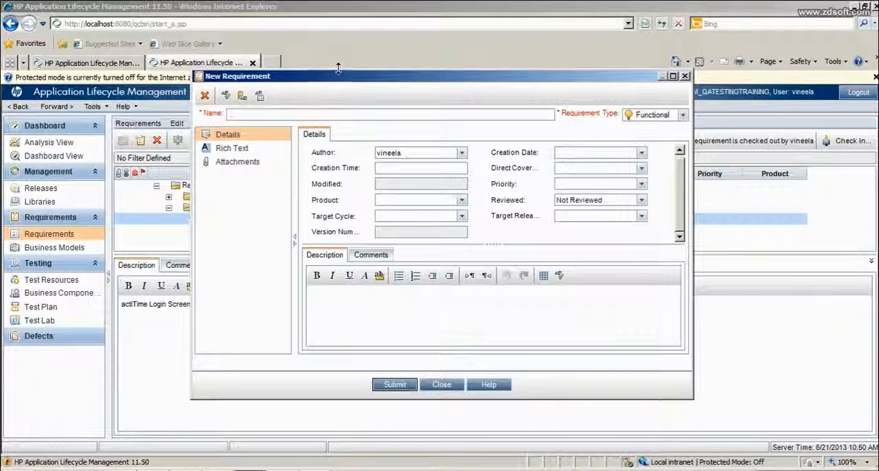
left_click(441, 386)
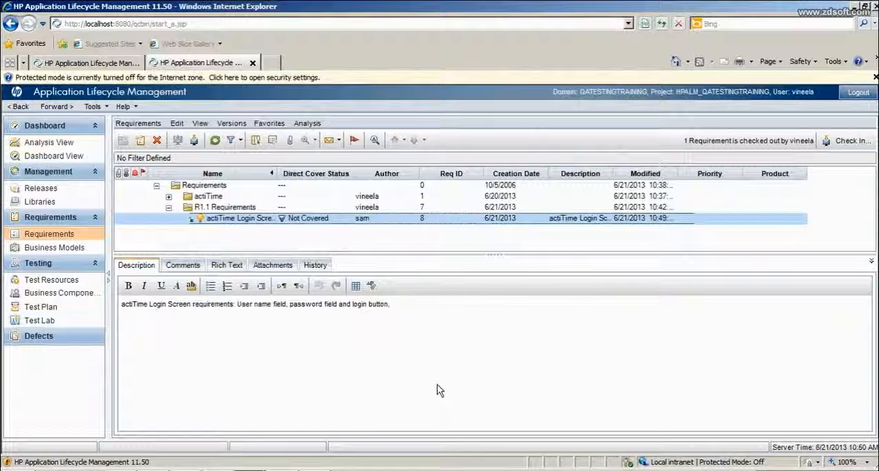